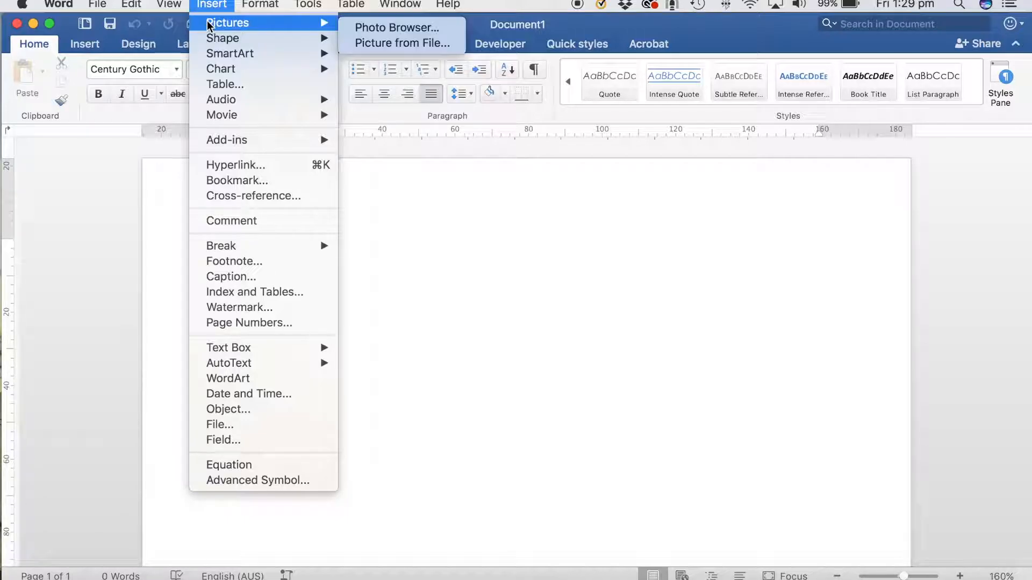
Insert the blurred corridor photo from the Desktop as the background picture and deselect it.
left_click(428, 43)
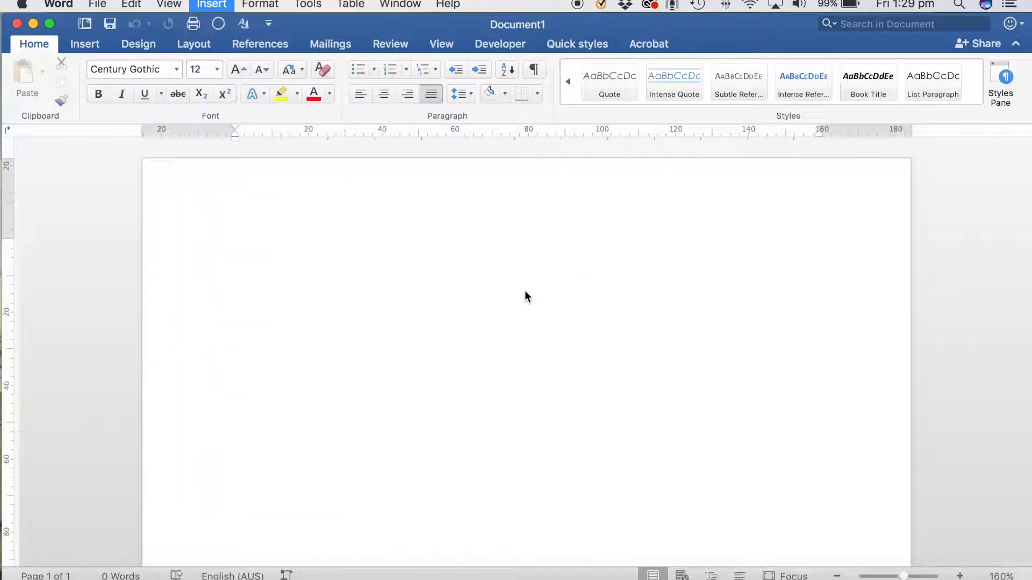
left_click(222, 137)
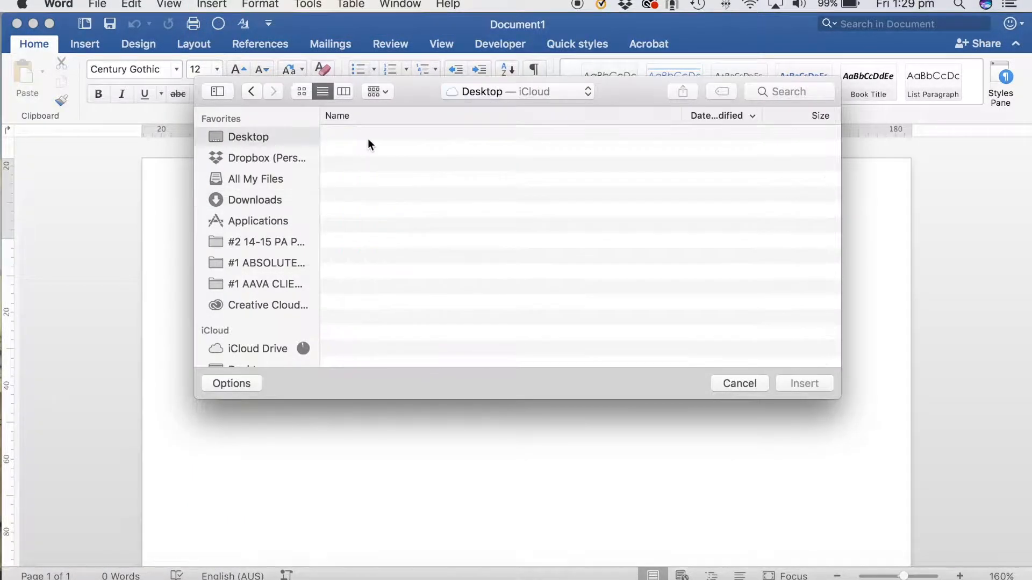
key("Escape")
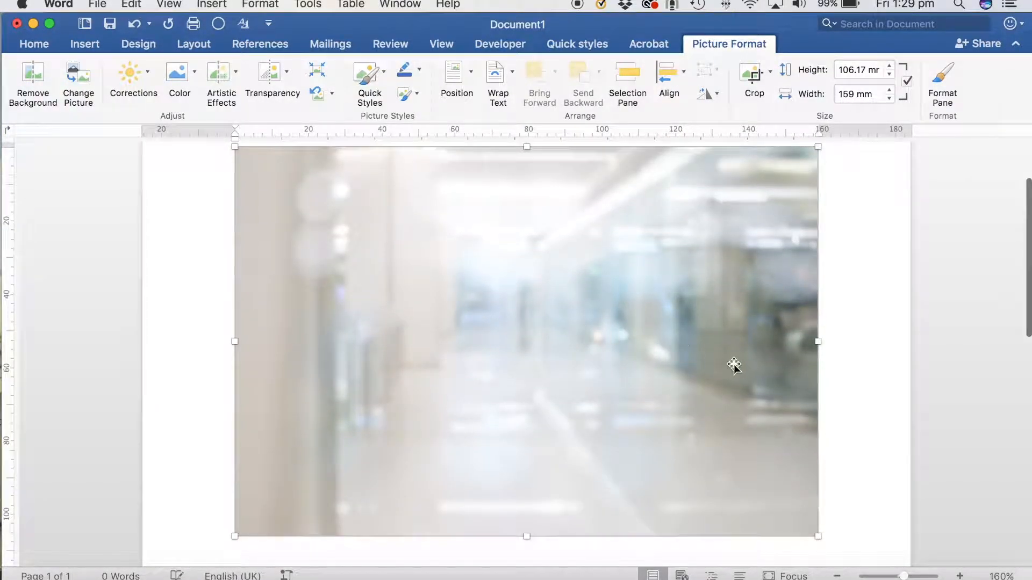
left_click(836, 331)
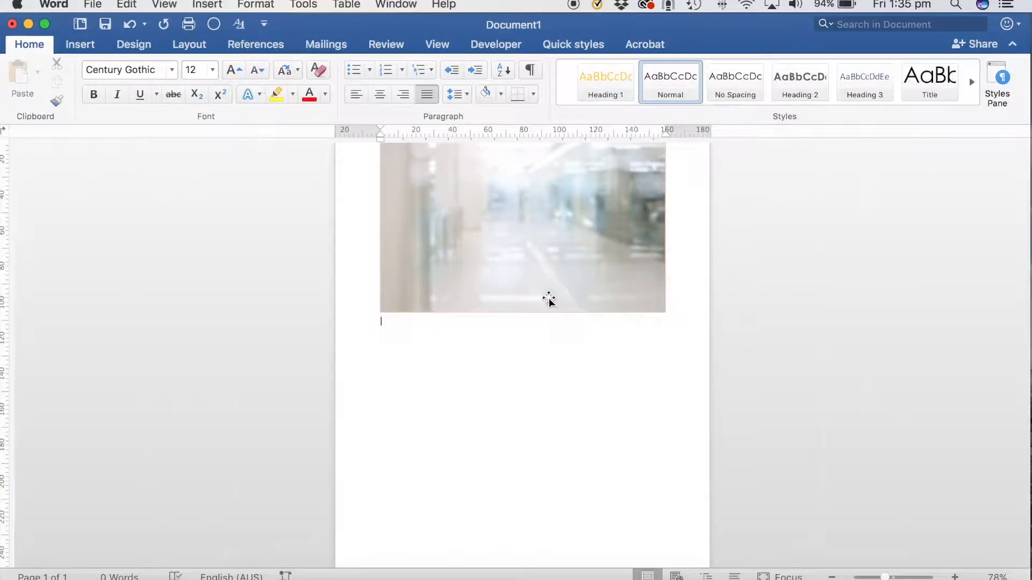
Insert the picture Depositphotos_10180919_original.jpg below the background photo.
left_click(535, 361)
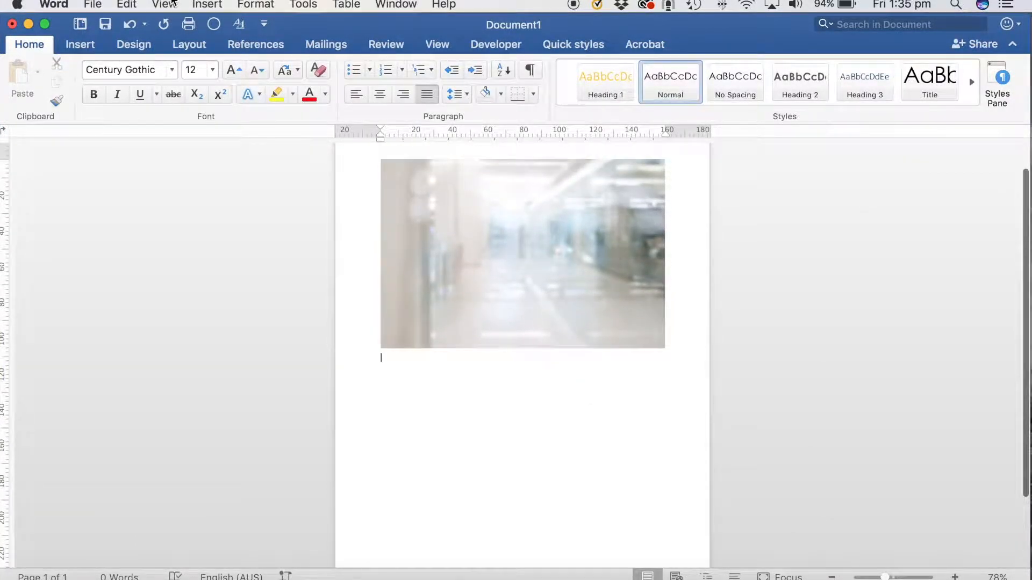
left_click(207, 5)
mouse_move(231, 23)
left_click(367, 44)
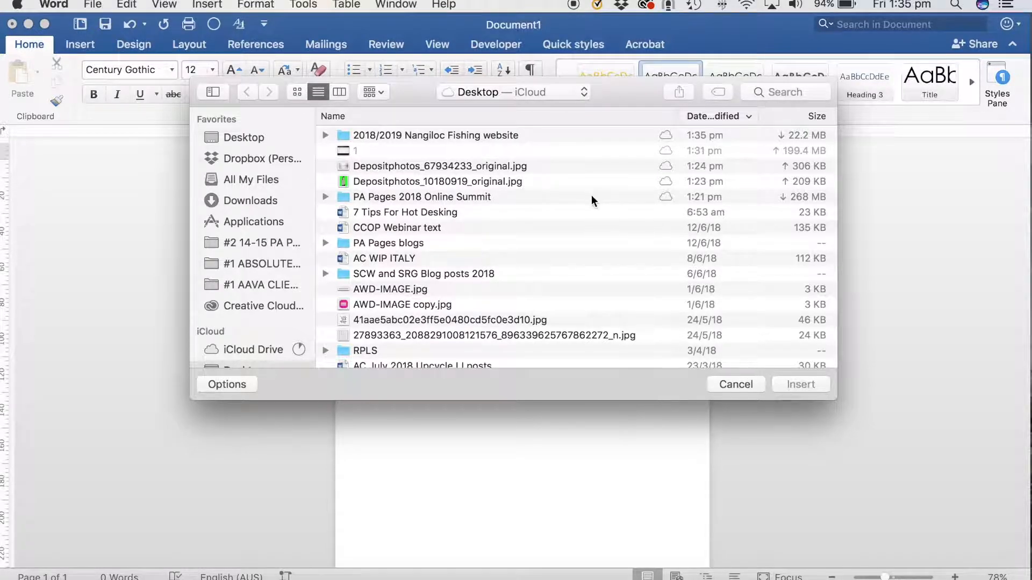
double_click(486, 183)
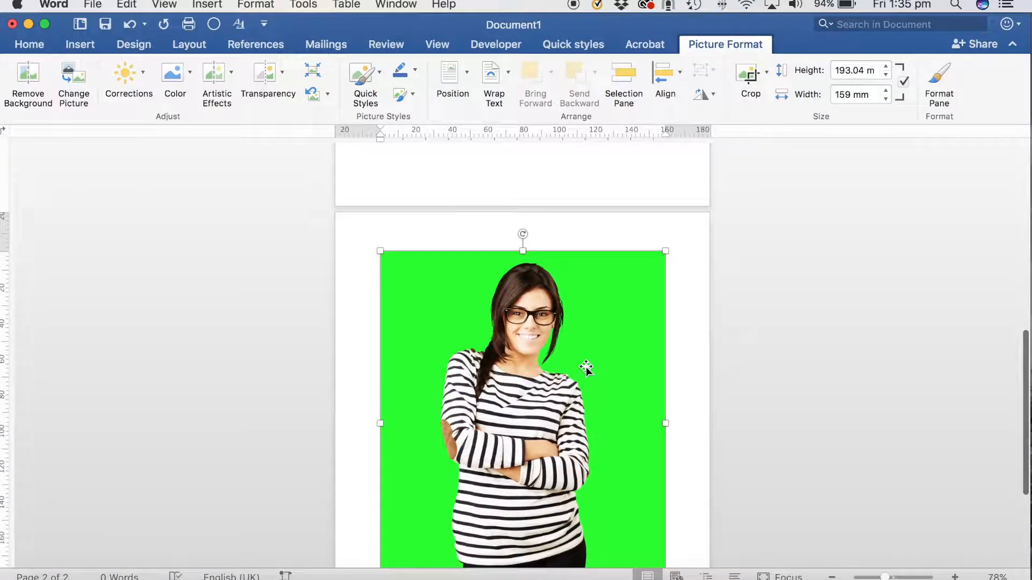
Start background removal on the green-screen picture and extend the kept area upward to include the whole head.
scroll(682, 343, "down", 3)
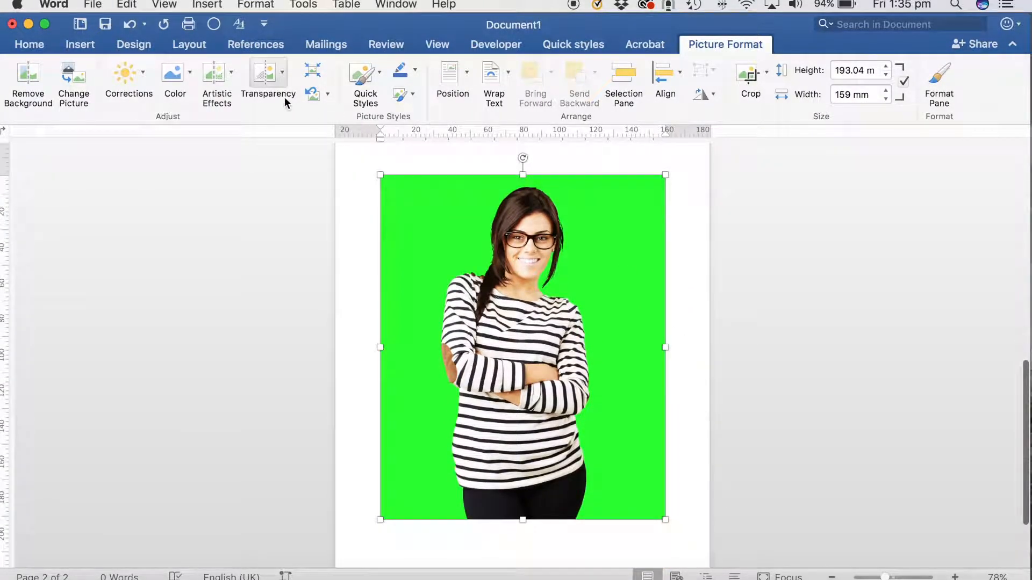
left_click(716, 47)
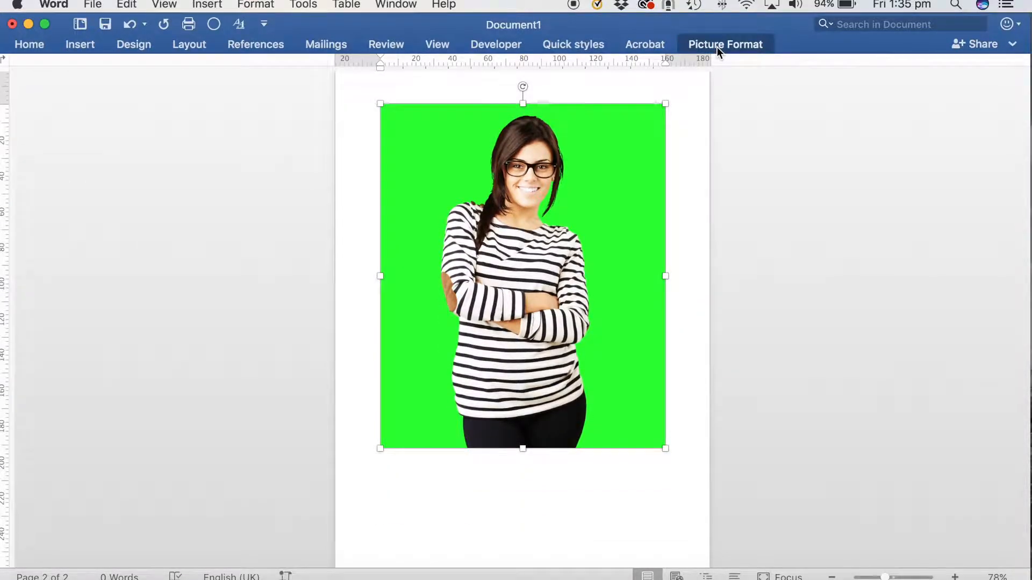
left_click(717, 47)
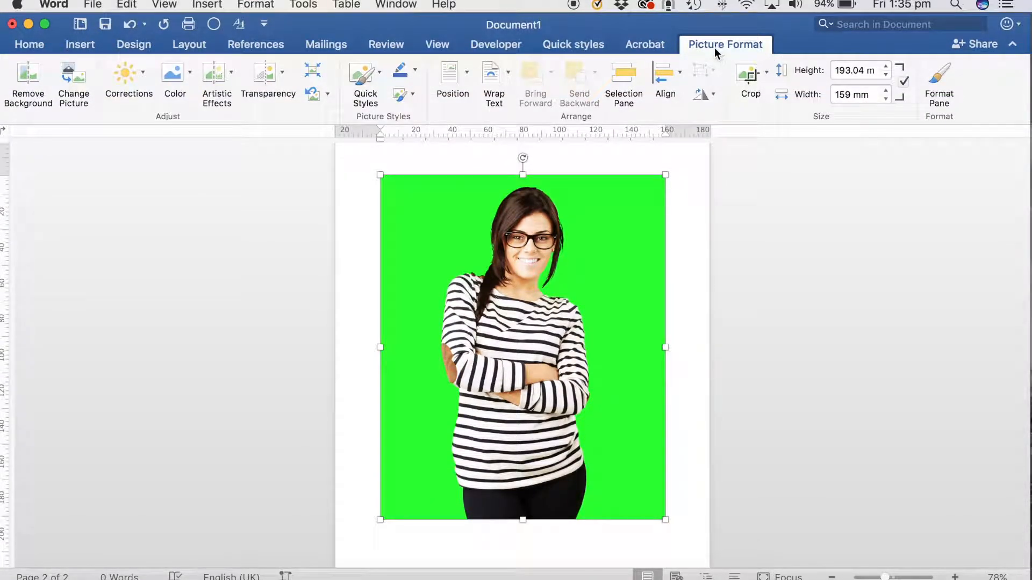
left_click(21, 73)
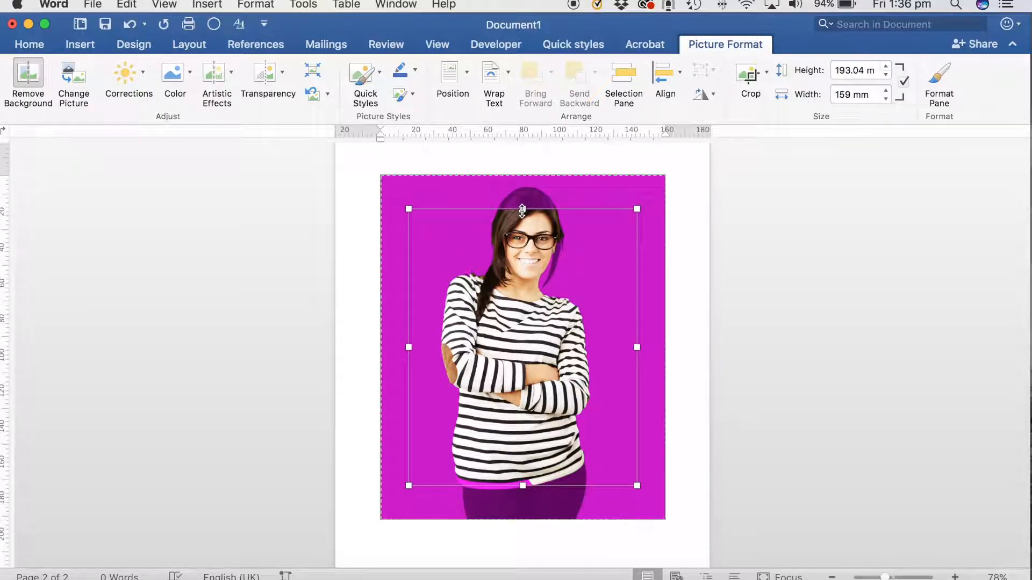
left_click_drag(521, 205, 521, 183)
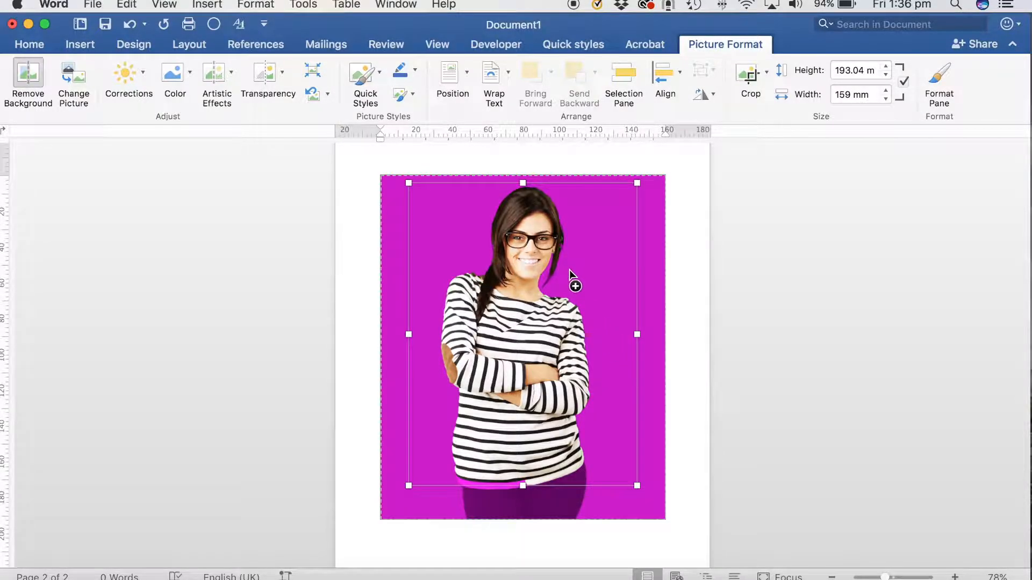
Mark the green patch beside the woman's hair, near her glasses, for removal and apply the background removal.
left_click_drag(884, 577, 915, 578)
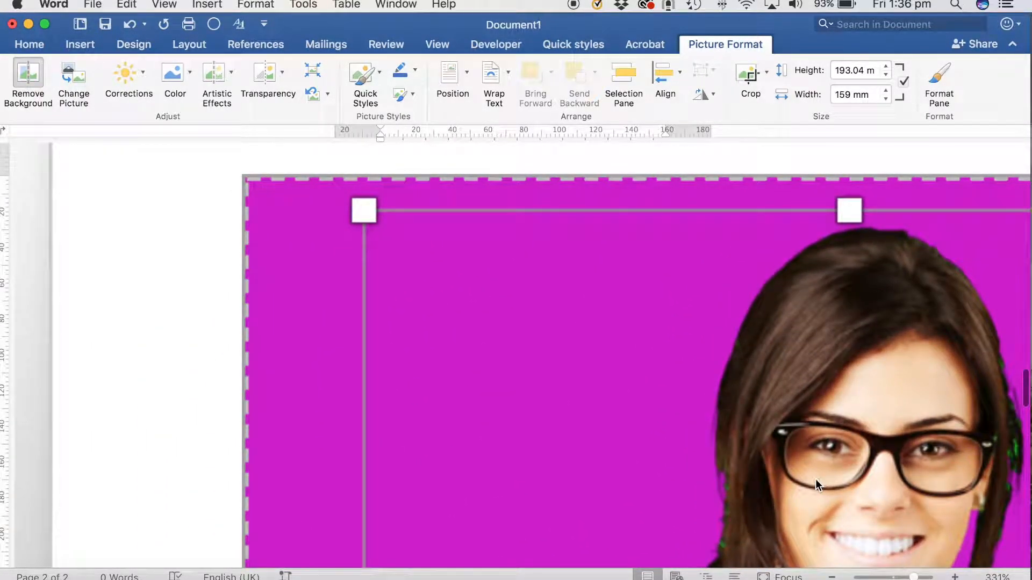
left_click(914, 578)
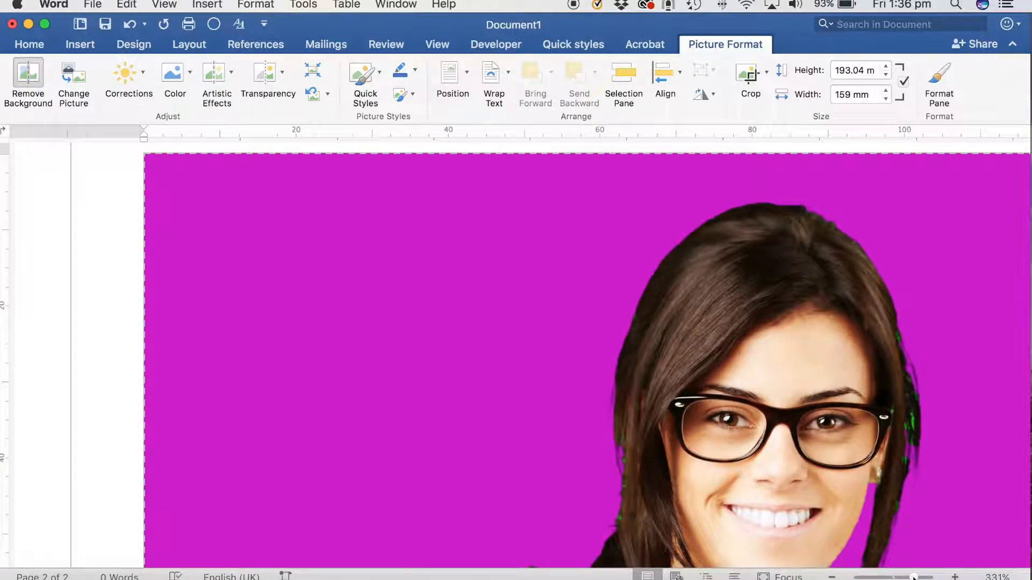
left_click(912, 418)
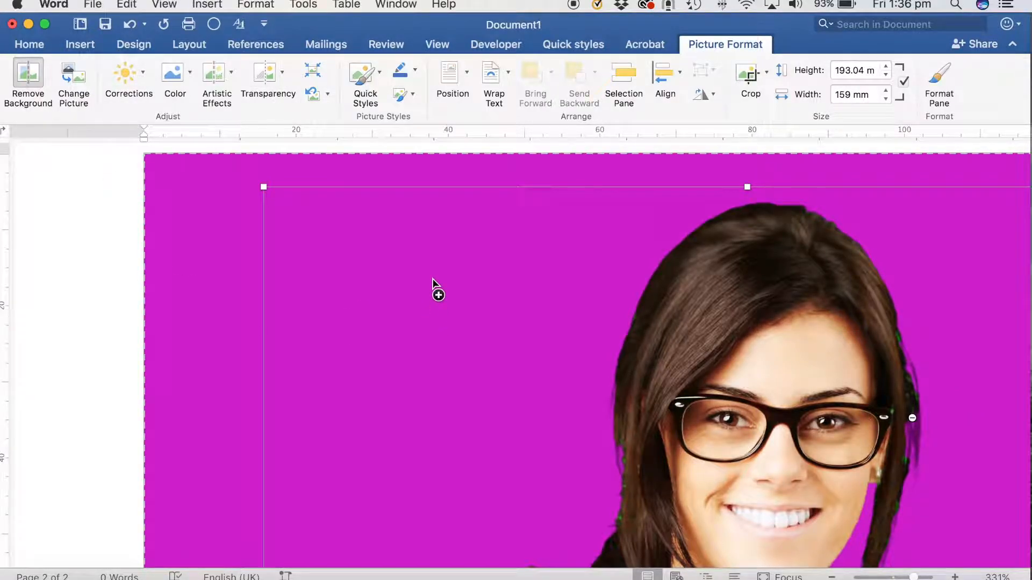
key("Return")
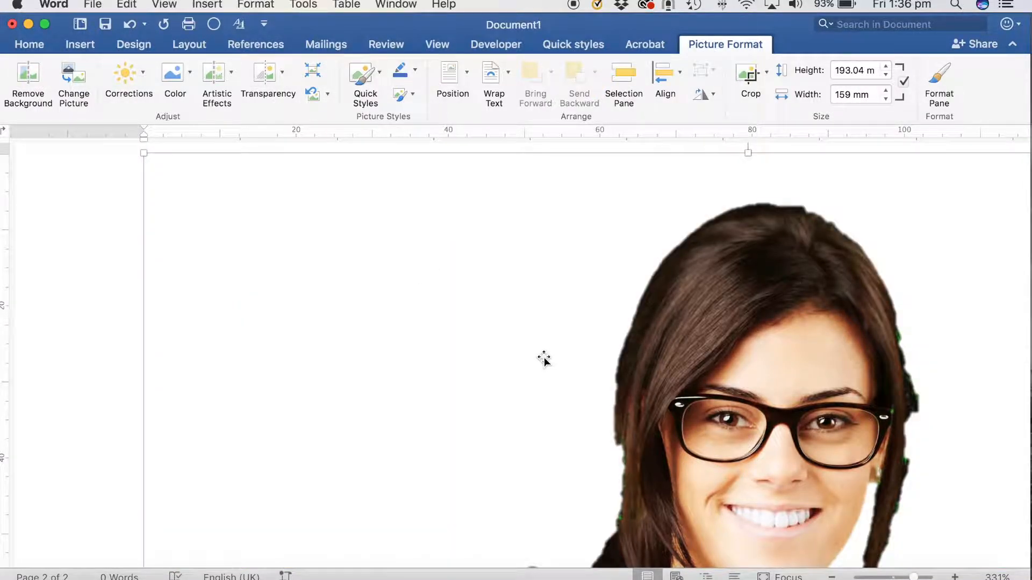
Set the text wrapping of the cut-out woman's picture to In Front of Text.
scroll(896, 426, "down", 10)
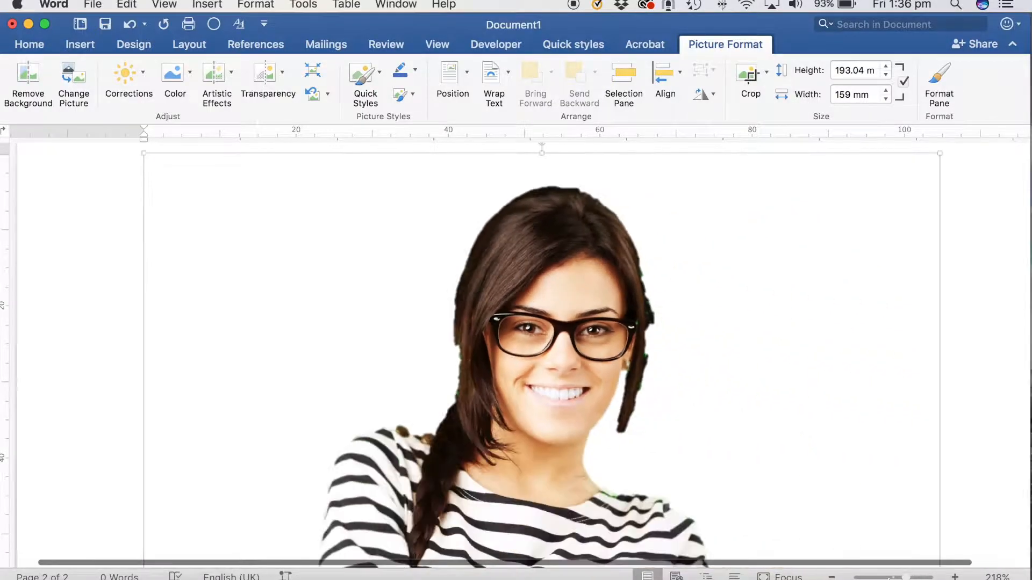
scroll(895, 426, "up", 2)
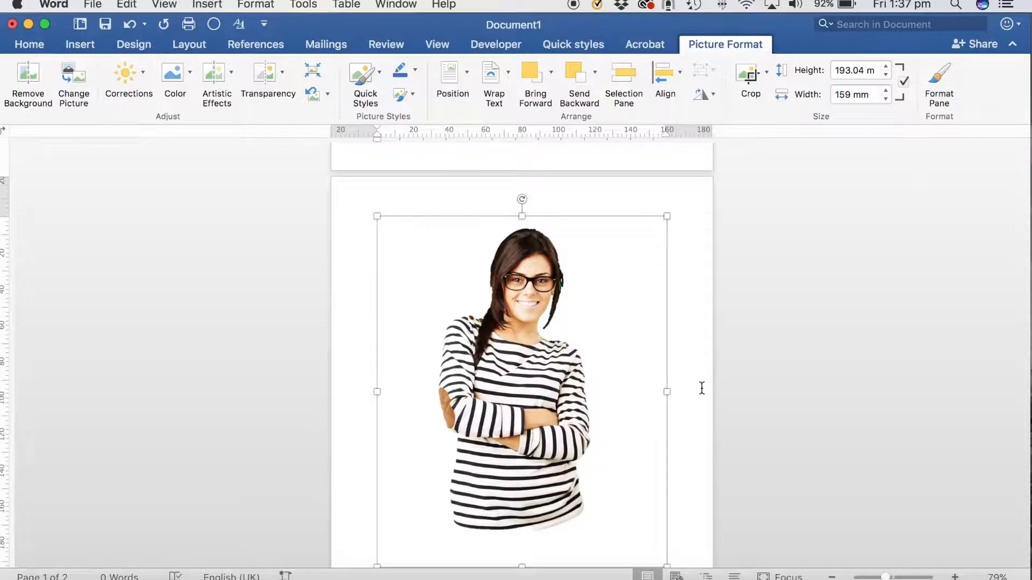
scroll(701, 388, "up", 2)
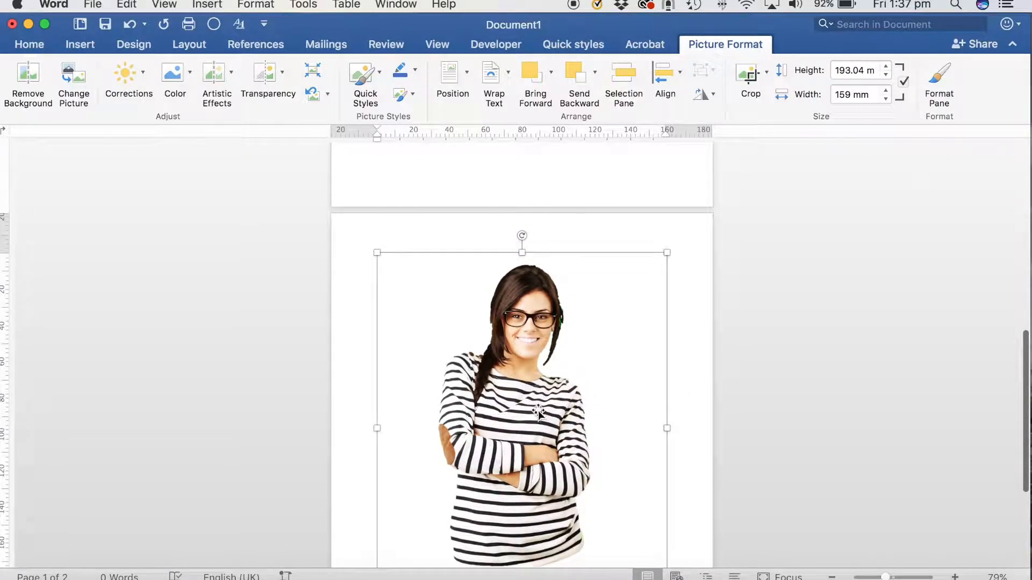
left_click(510, 81)
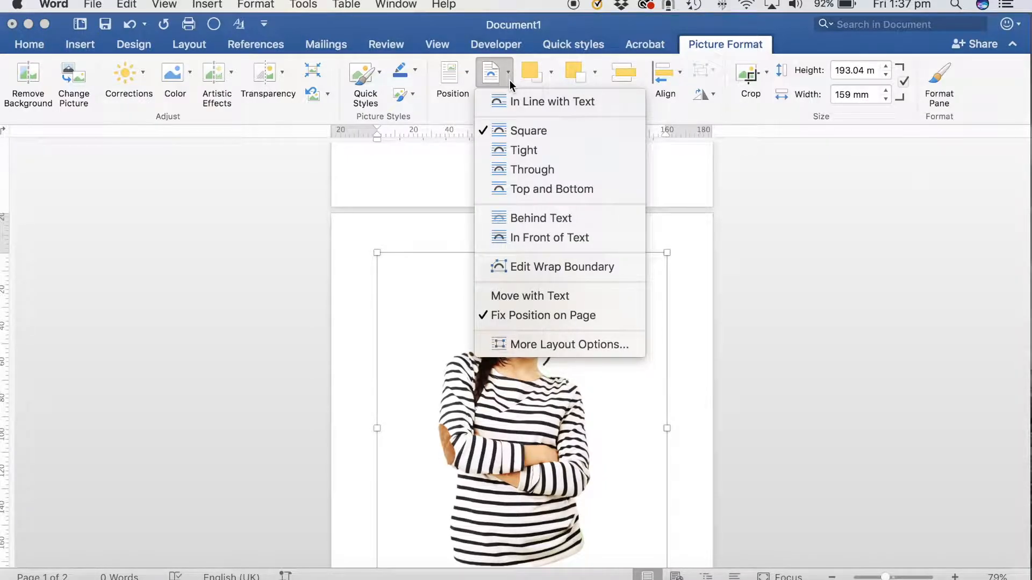
left_click(523, 240)
Position the cut-out woman over the background photo and shrink her picture to about 158 mm high by 130 mm wide.
scroll(530, 249, "up", 5)
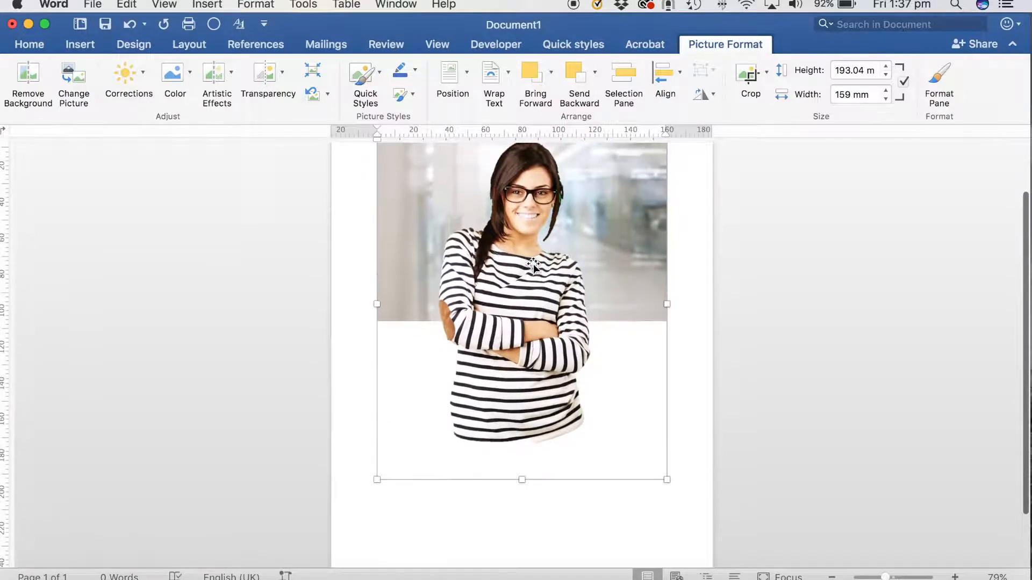
left_click_drag(528, 374, 536, 355)
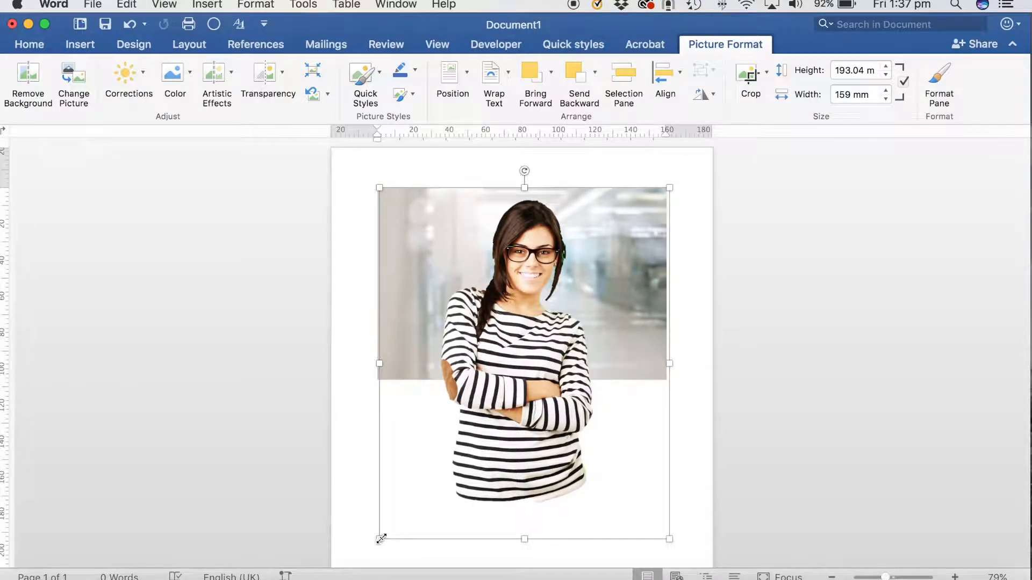
left_click_drag(380, 538, 400, 494)
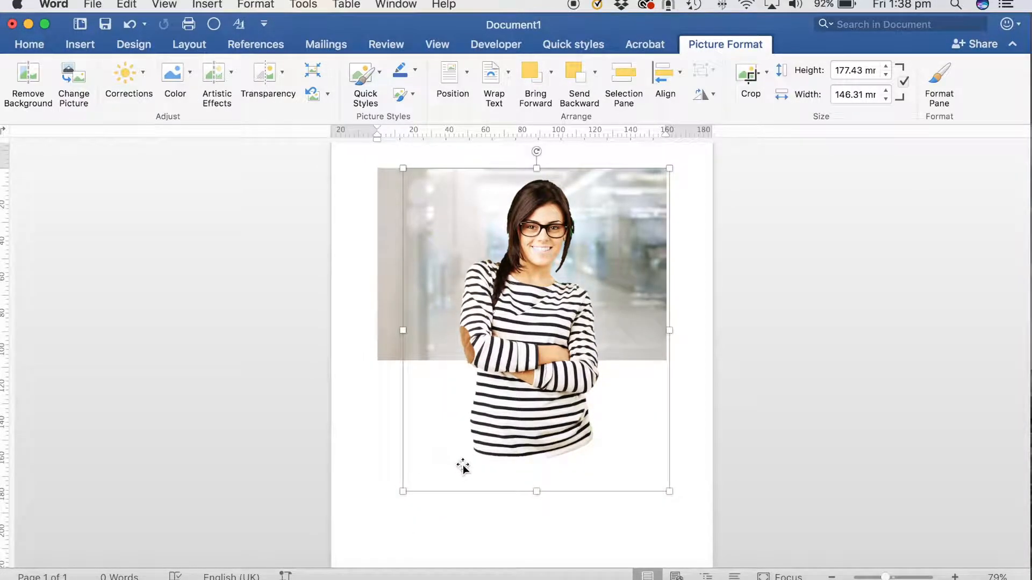
left_click_drag(660, 475, 640, 430)
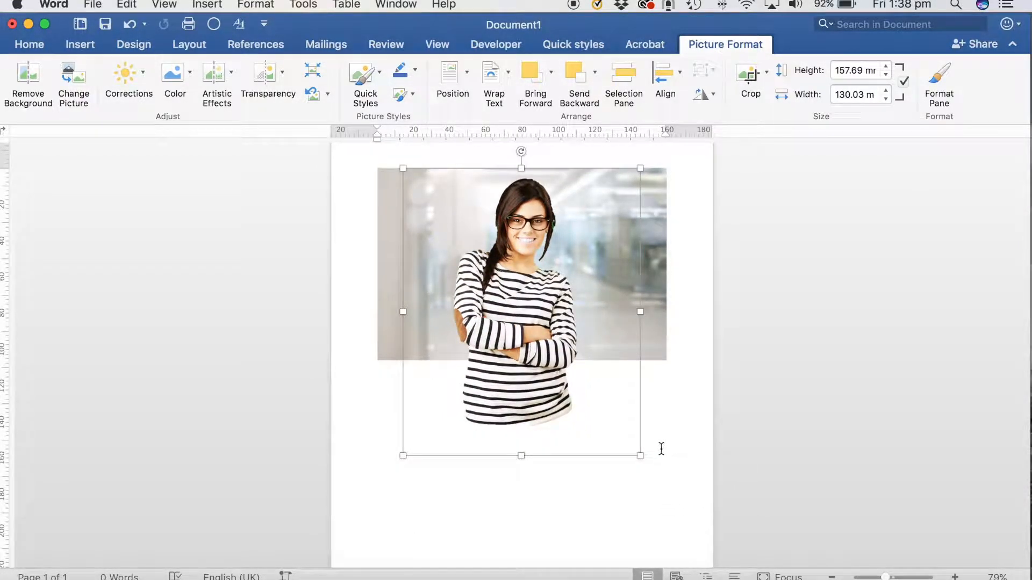
Check the cut-out woman's edges up close and add a 7 pt glow around her.
left_click_drag(889, 578, 921, 578)
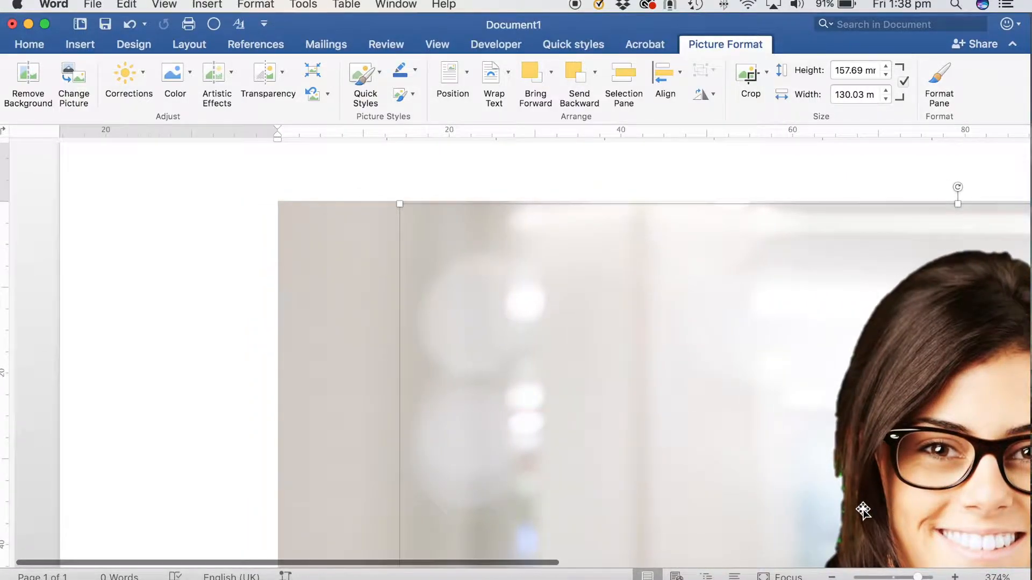
scroll(857, 505, "right", 5)
scroll(810, 470, "up", 3)
scroll(810, 471, "down", 6)
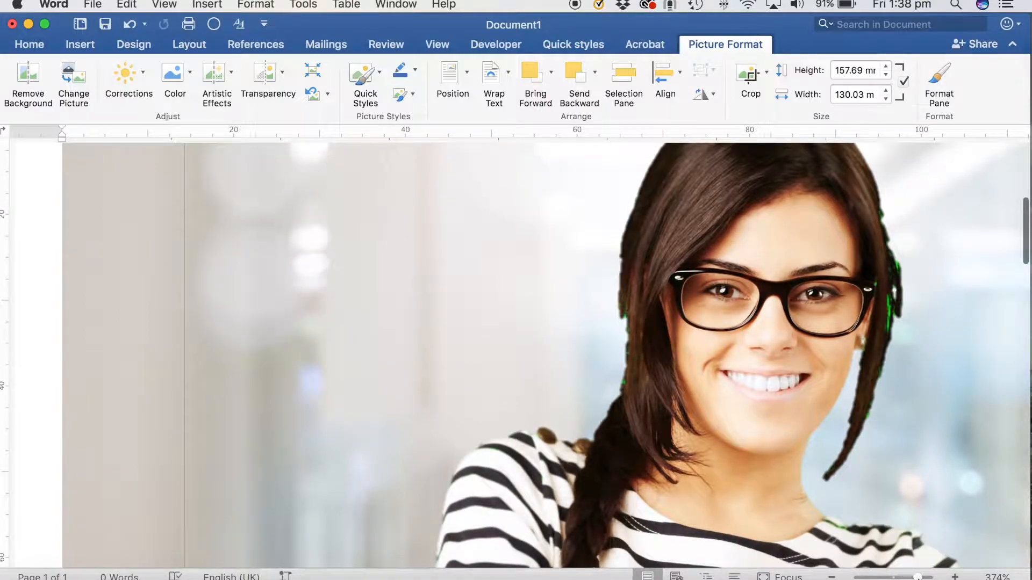
left_click_drag(918, 578, 896, 579)
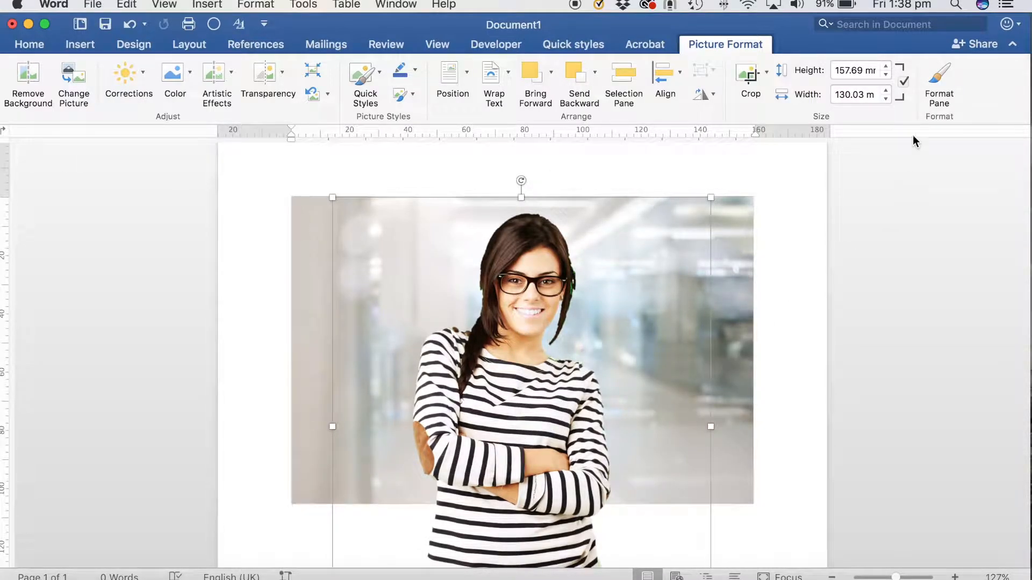
left_click(939, 76)
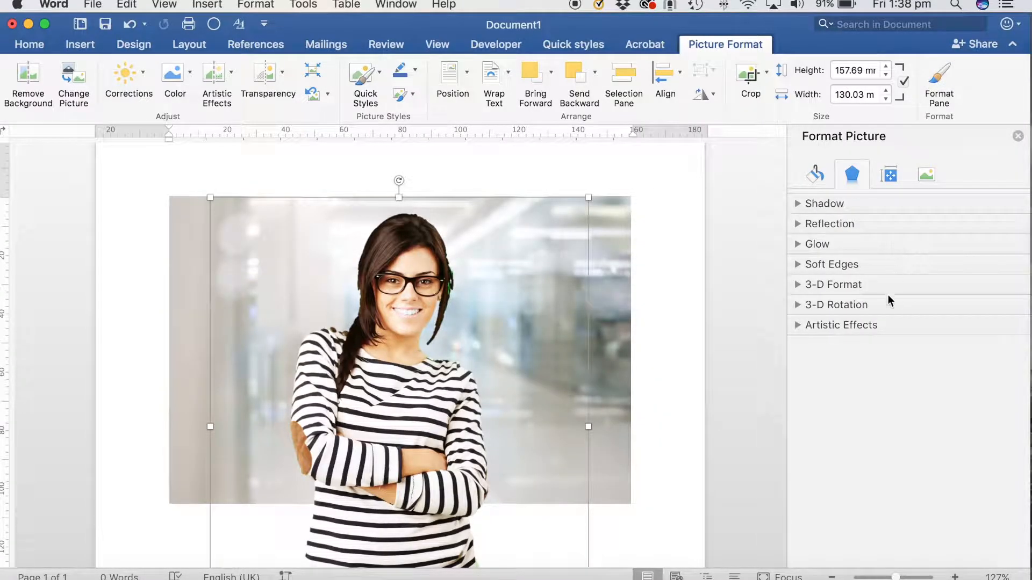
left_click(797, 243)
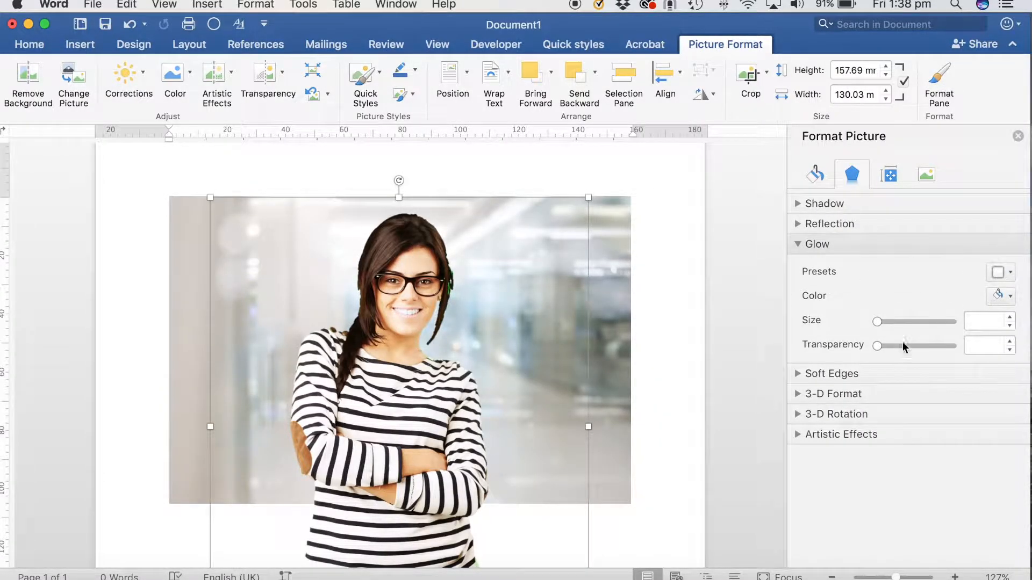
left_click_drag(877, 321, 881, 324)
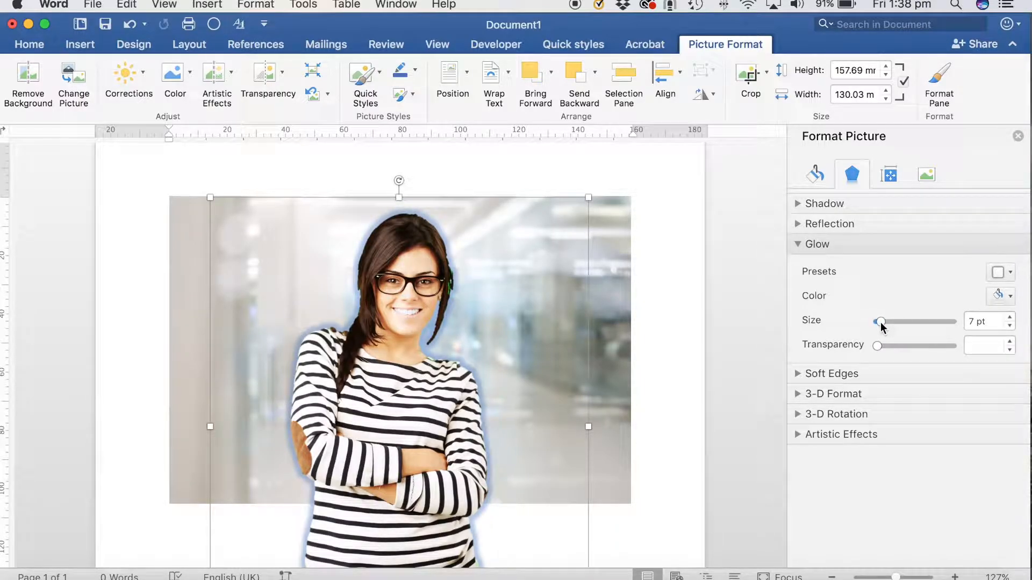
Apply the grey 8 pt glow preset to the cut-out woman and reduce its size and transparency to 0.
left_click(1005, 271)
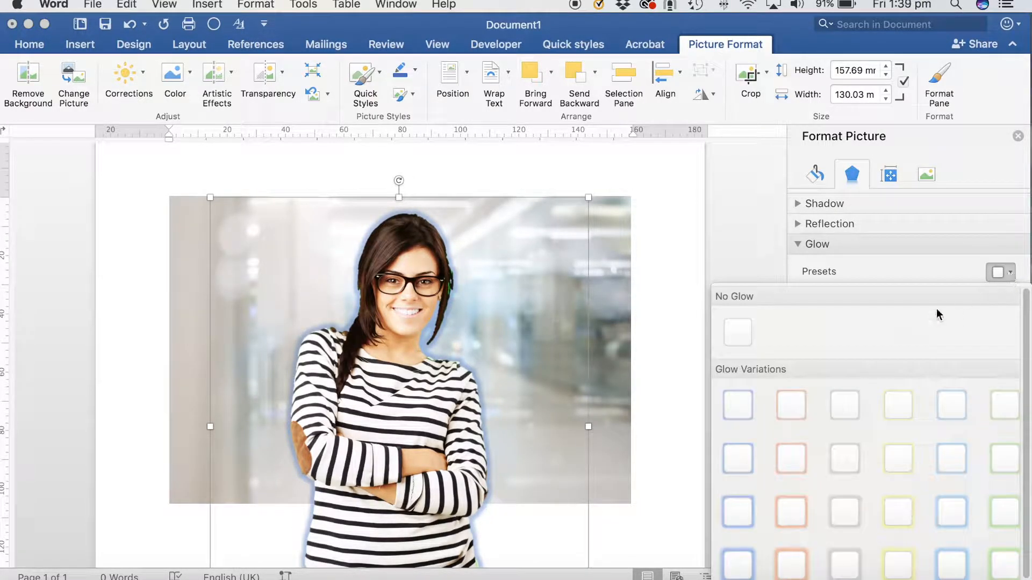
left_click(847, 458)
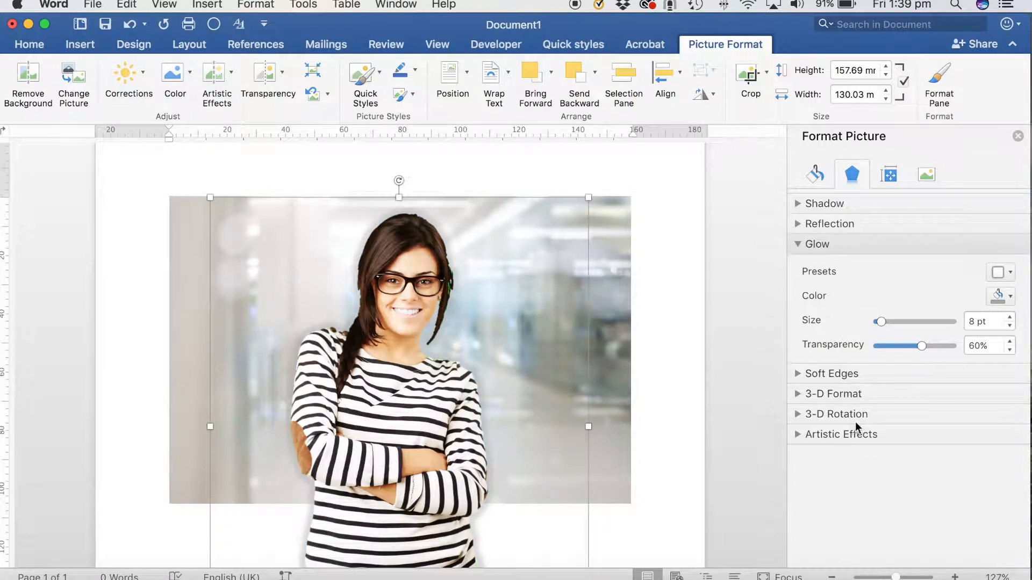
left_click_drag(919, 344, 907, 346)
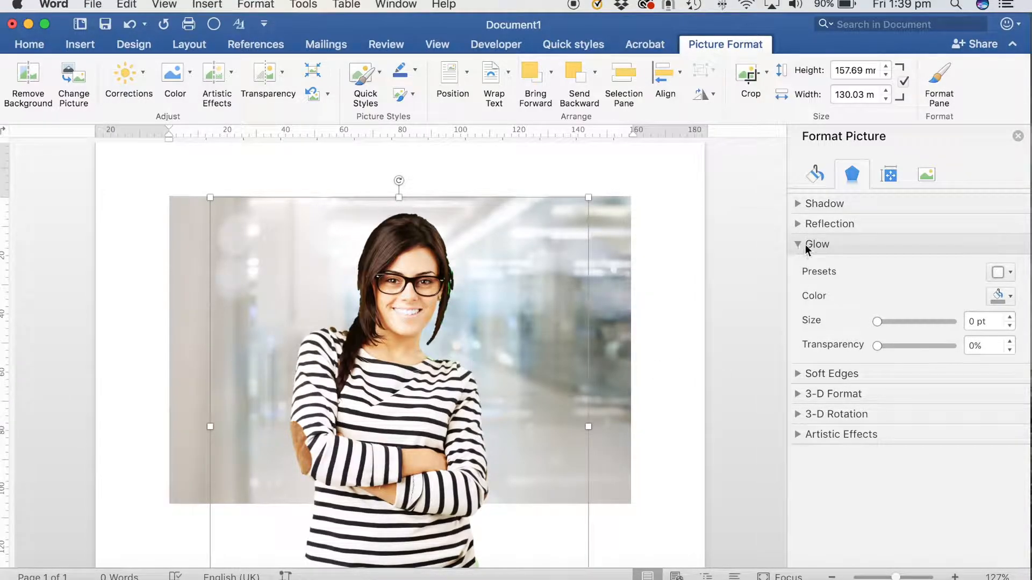
Remove the glow from the cut-out woman with the No Glow preset.
left_click(994, 272)
left_click(739, 328)
left_click(801, 245)
Apply an outer shadow preset that casts to the right of the cut-out woman.
left_click(798, 204)
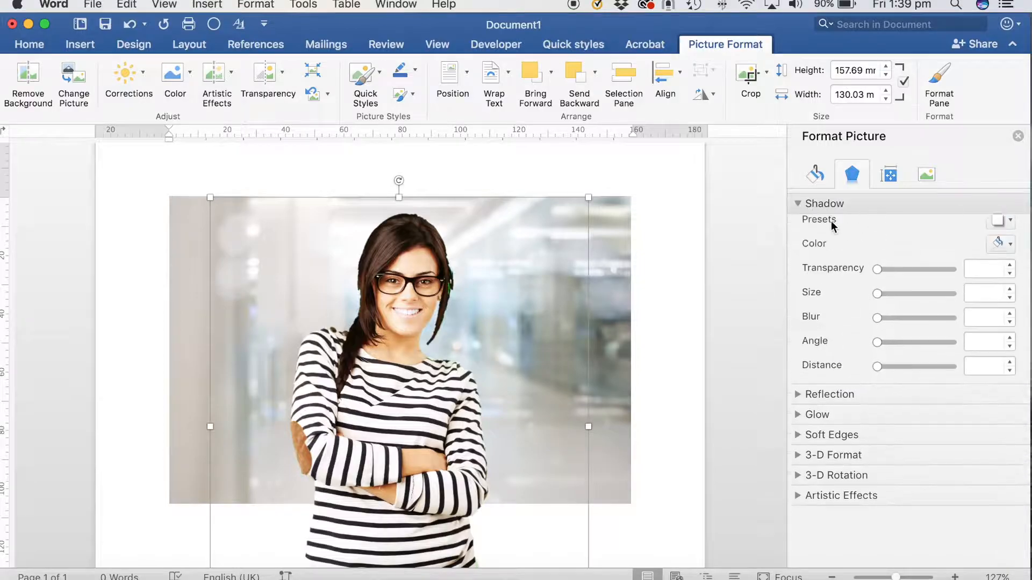
left_click(997, 236)
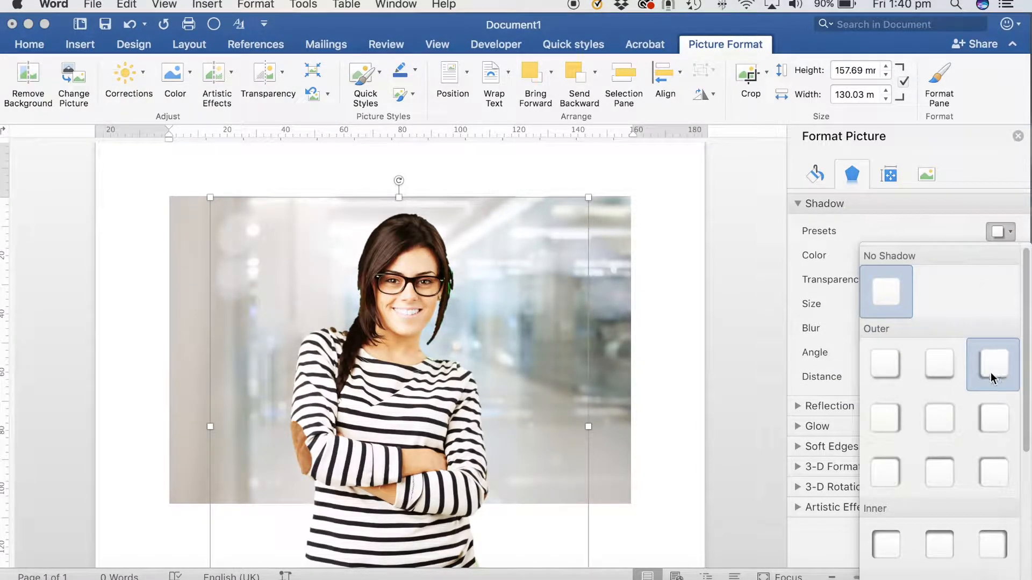
left_click(890, 431)
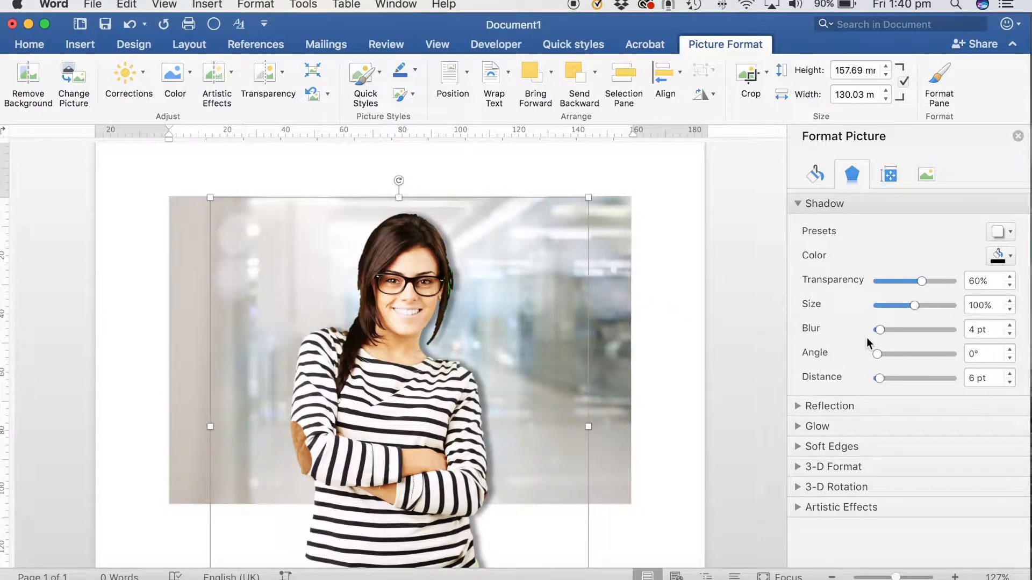
Set the woman's shadow transparency to 86% and its distance to 4 pt.
left_click_drag(920, 281, 943, 293)
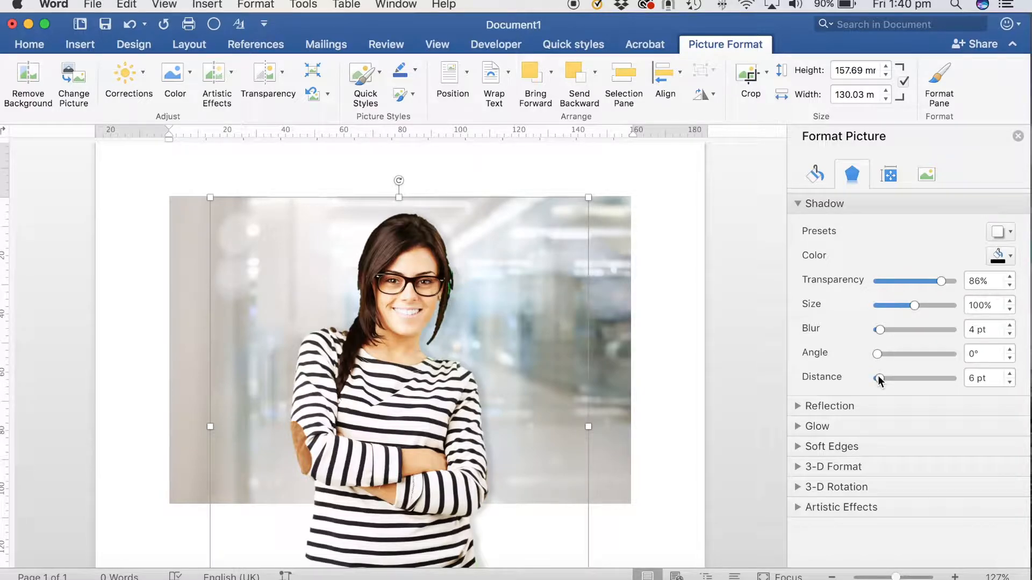
left_click_drag(880, 379, 875, 379)
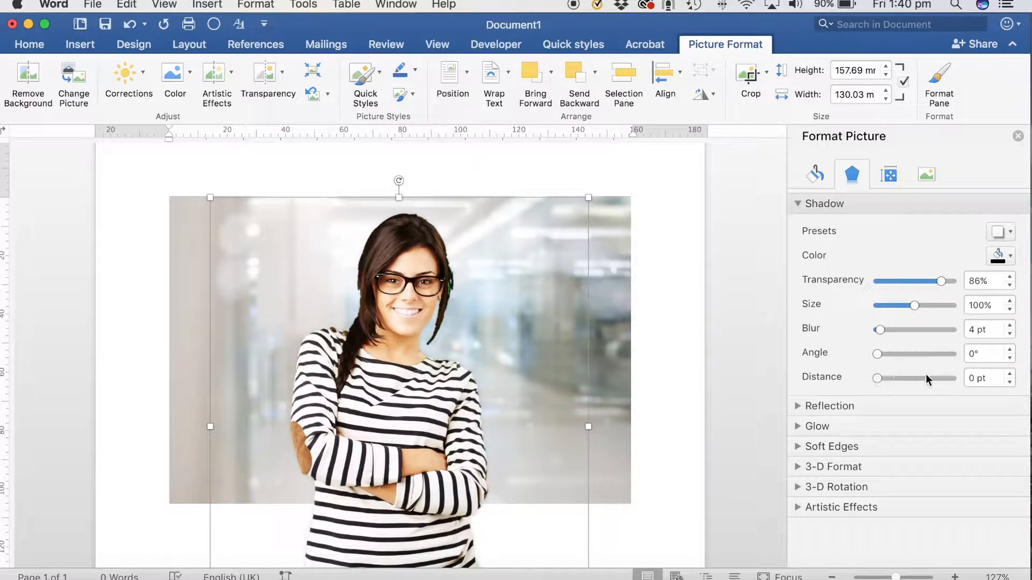
left_click(1010, 376)
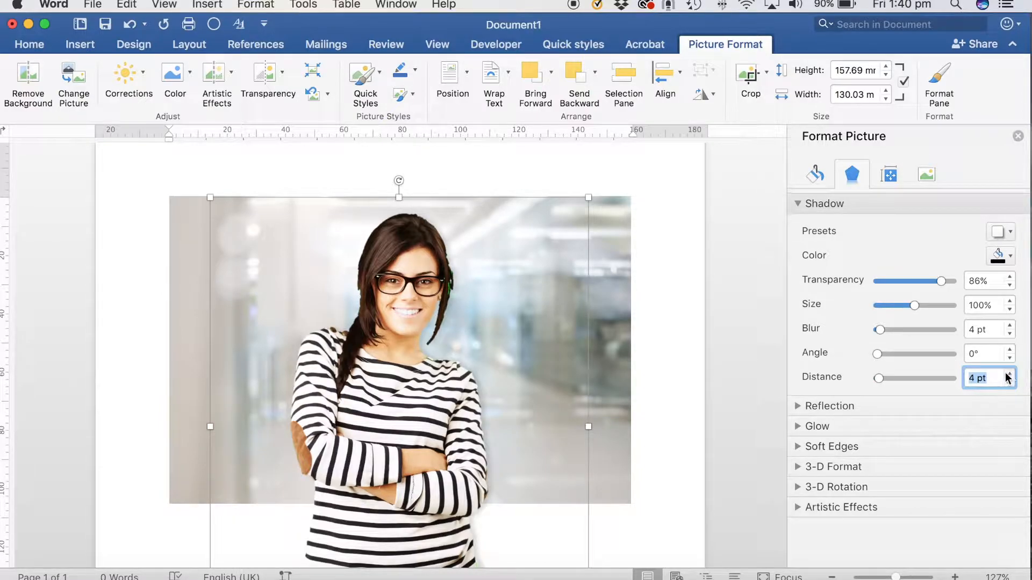
Crop the woman's picture from below to about 105 mm high, level with the background photo's lower edge, and deselect it.
scroll(687, 379, "down", 2)
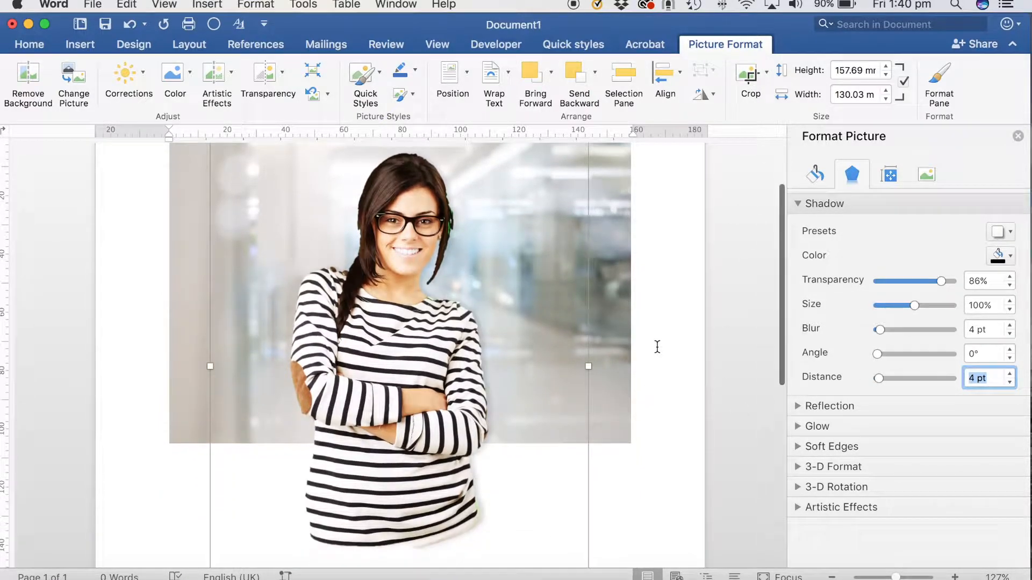
left_click(749, 75)
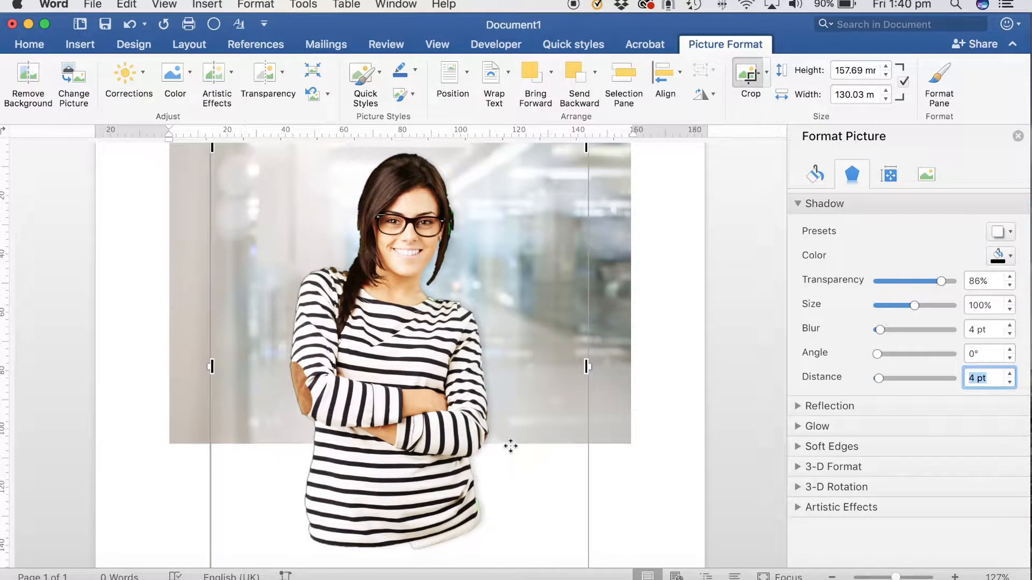
scroll(509, 445, "down", 3)
left_click_drag(400, 495, 400, 349)
left_click(740, 82)
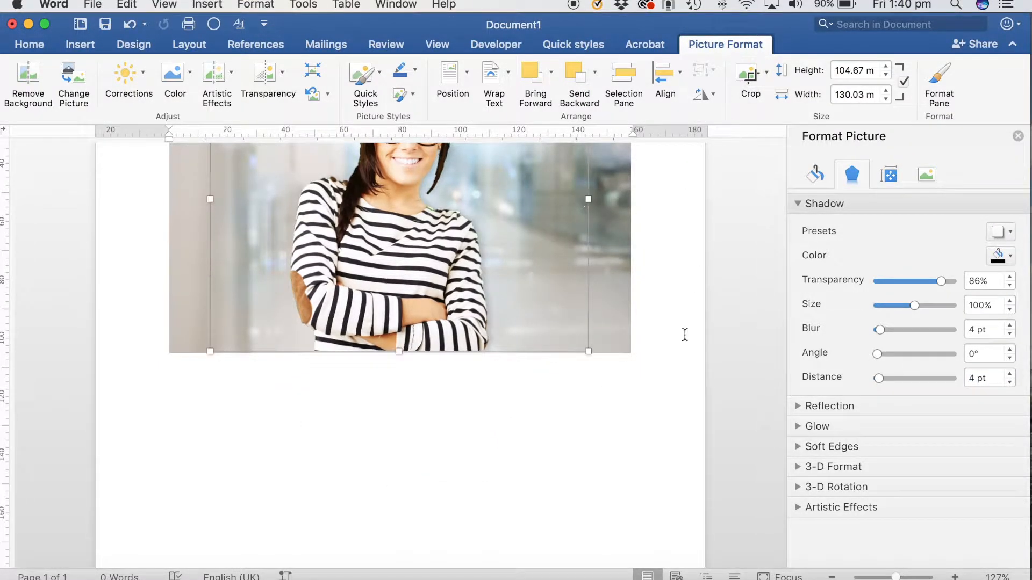
scroll(661, 407, "up", 4)
left_click(667, 394)
scroll(667, 394, "up", 2)
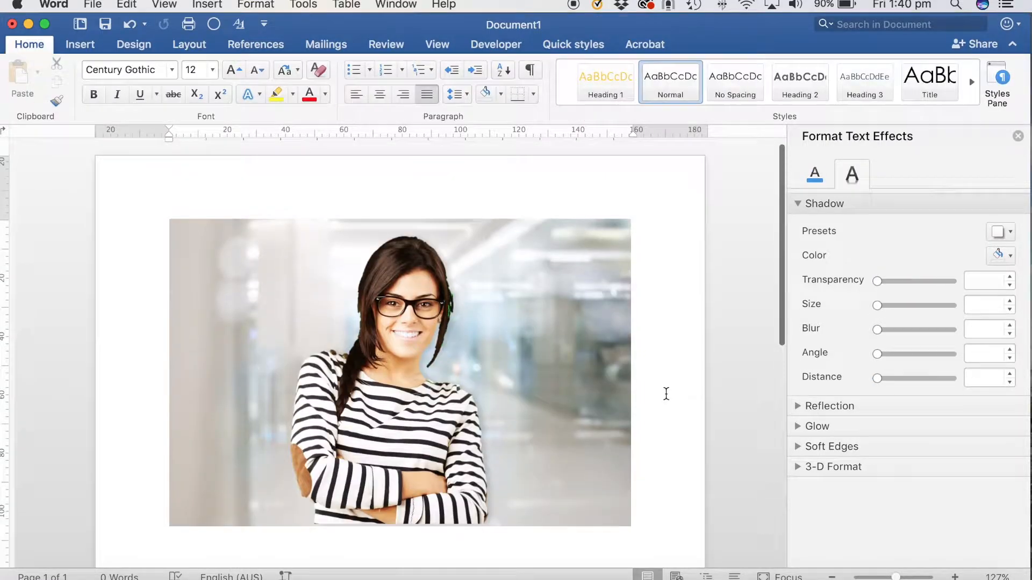